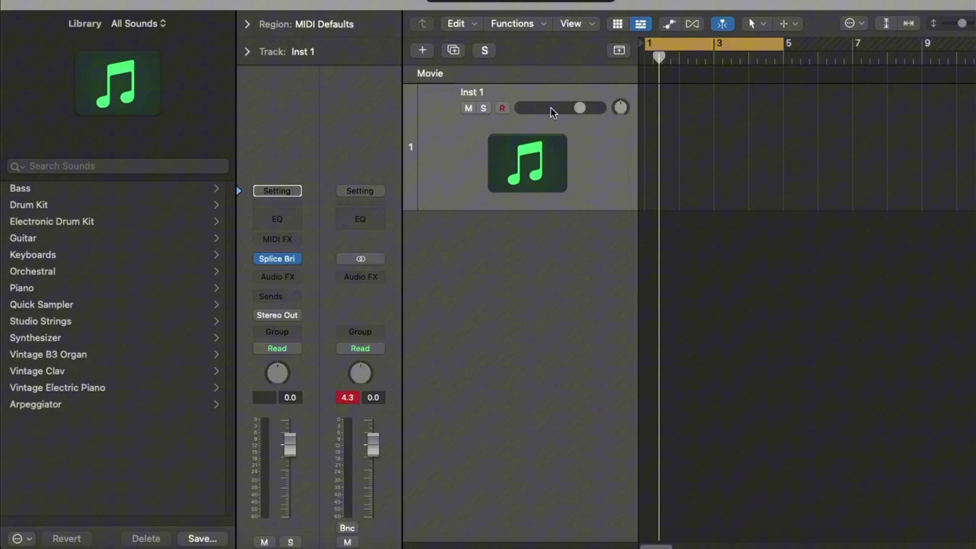
# Step: Open Splice from the Dock and search its samples for 'guitar'
pyautogui.click(435, 142)
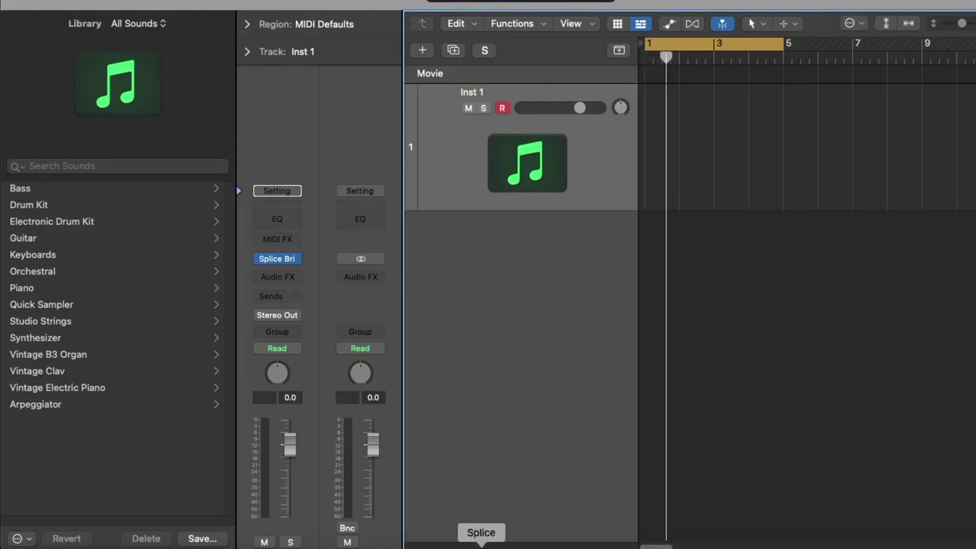
pyautogui.click(481, 544)
pyautogui.scroll(-1, 416, 308)
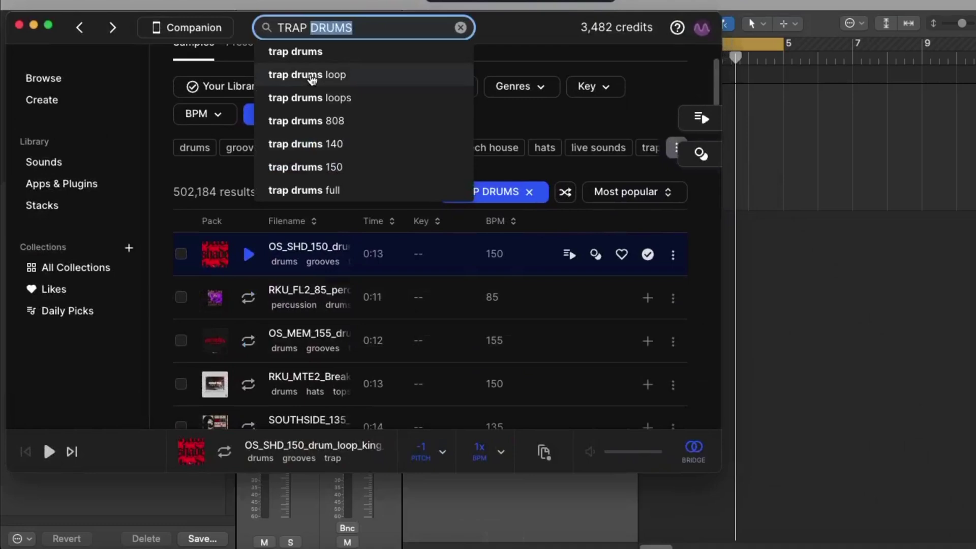
pyautogui.press('BackSpace')
pyautogui.press('BackSpace')
pyautogui.press('BackSpace')
pyautogui.press('BackSpace')
pyautogui.press('BackSpace')
pyautogui.press('BackSpace')
pyautogui.write('g')
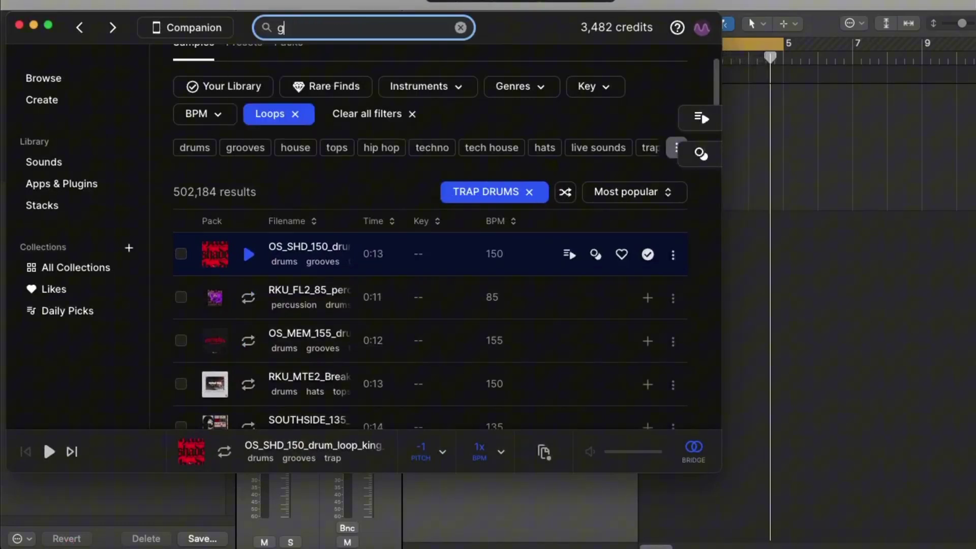
pyautogui.write('uitar')
pyautogui.press('Return')
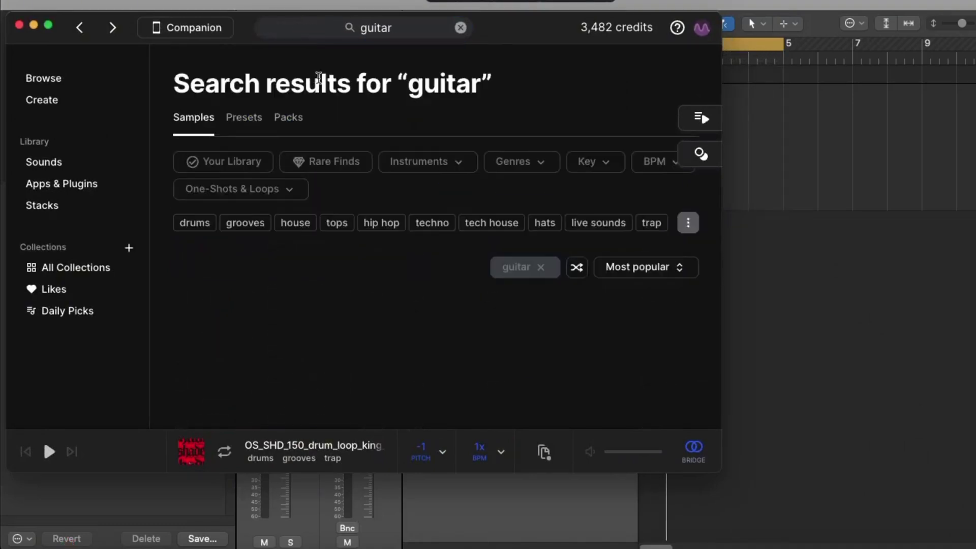
pyautogui.scroll(-6, 376, 243)
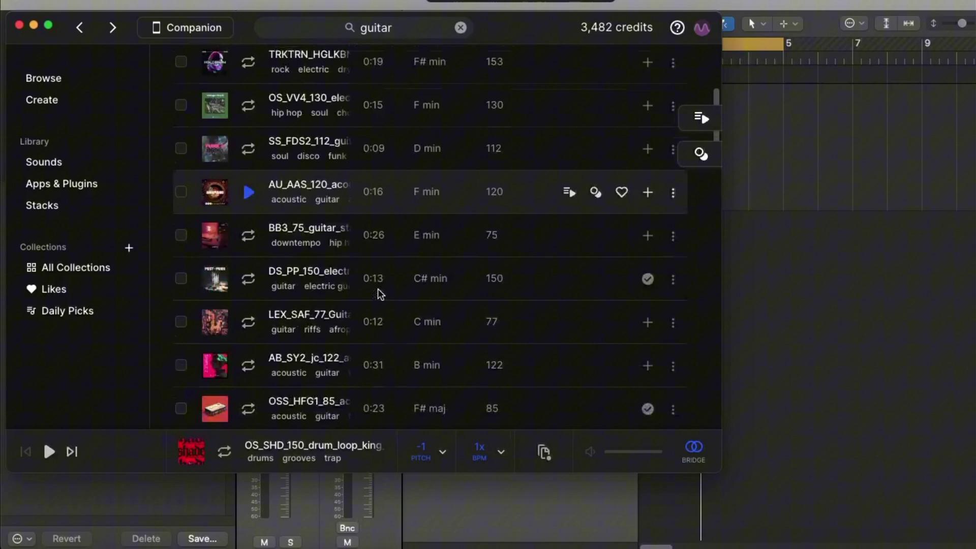
pyautogui.scroll(5, 321, 271)
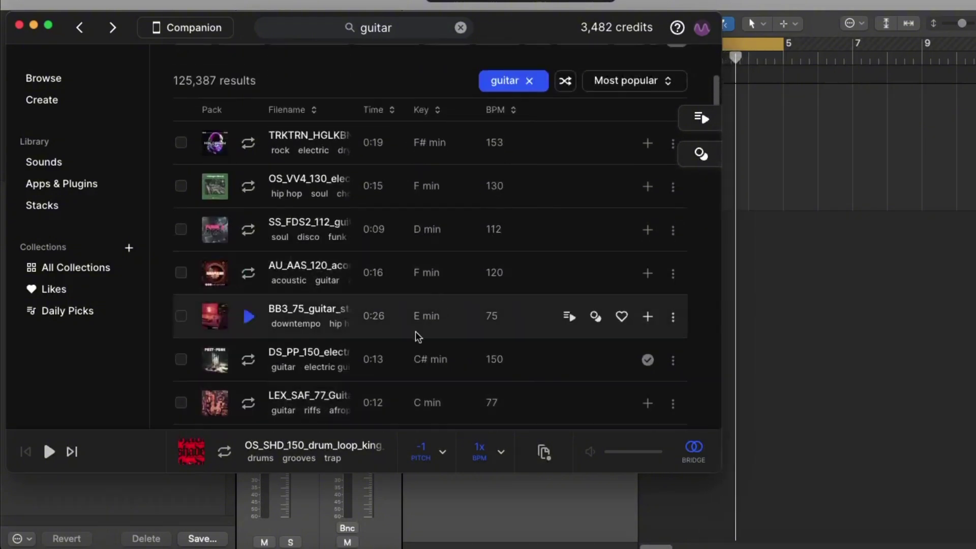
# Step: Preview the DS_PP_150 electric guitar loop and drag it into Logic as a new track
pyautogui.click(249, 361)
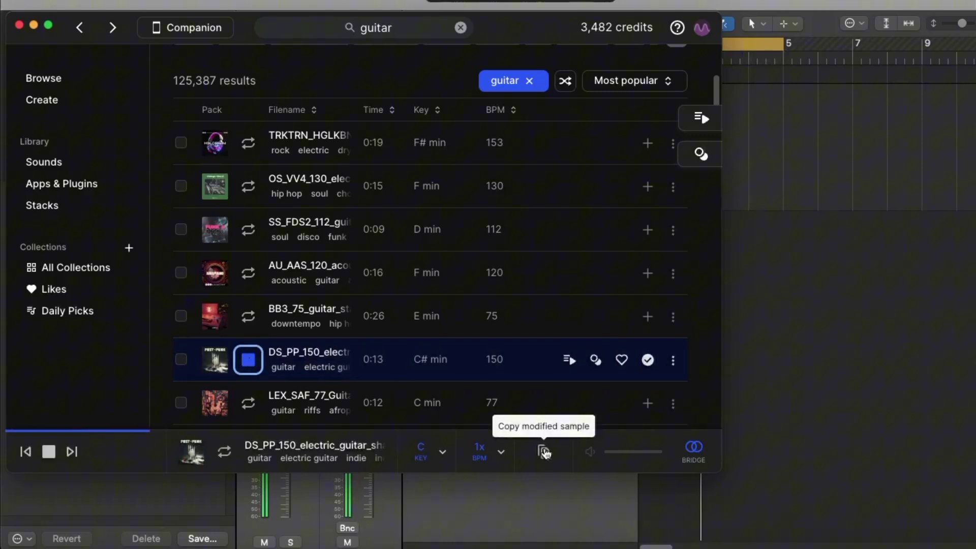
pyautogui.click(256, 365)
pyautogui.moveTo(539, 40); pyautogui.dragTo(380, 28)
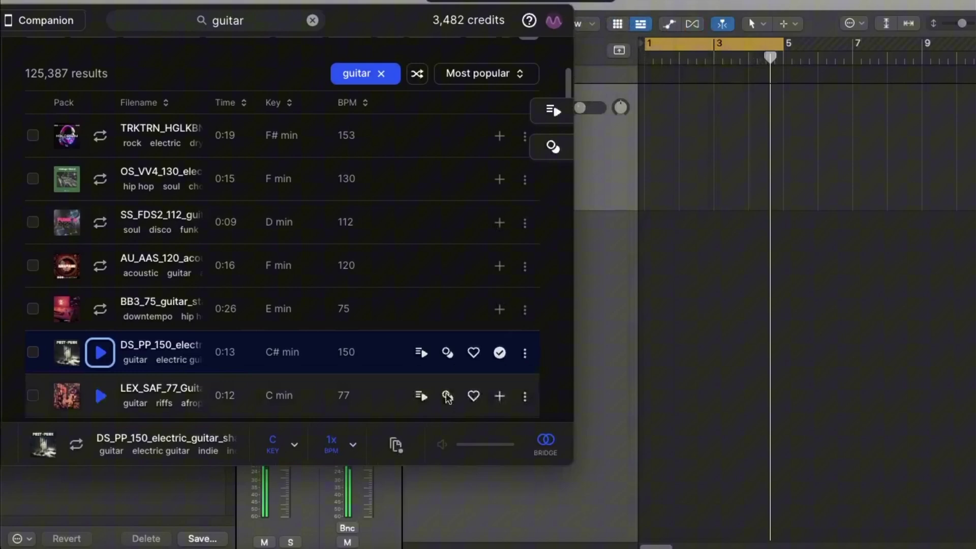
pyautogui.moveTo(399, 450); pyautogui.dragTo(646, 266)
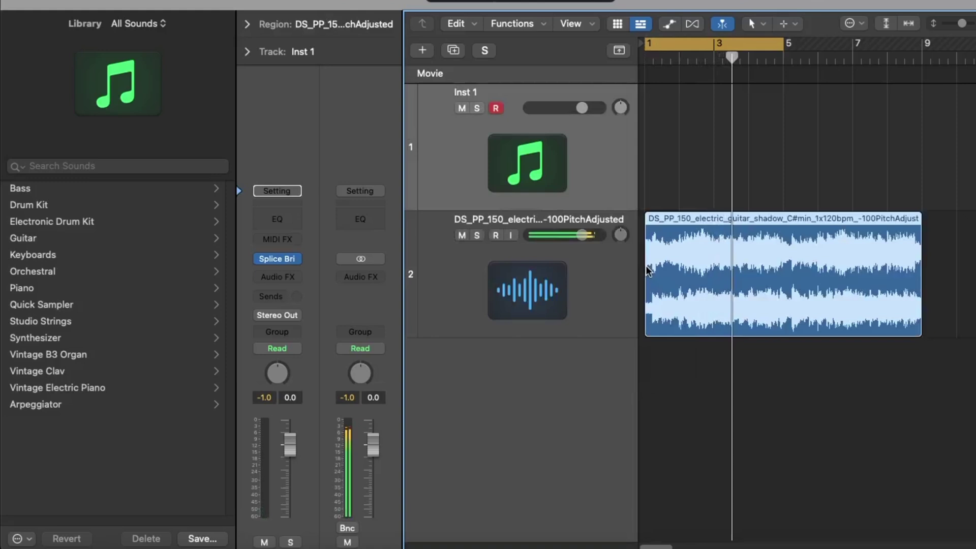
# Step: Stop playback, then play the guitar loop again from the cycle start
pyautogui.press('space')
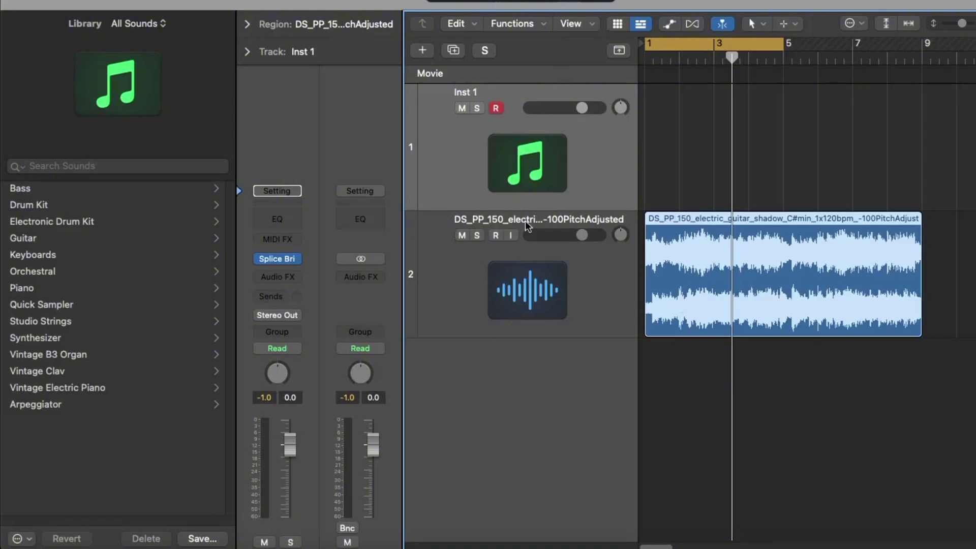
pyautogui.press('space')
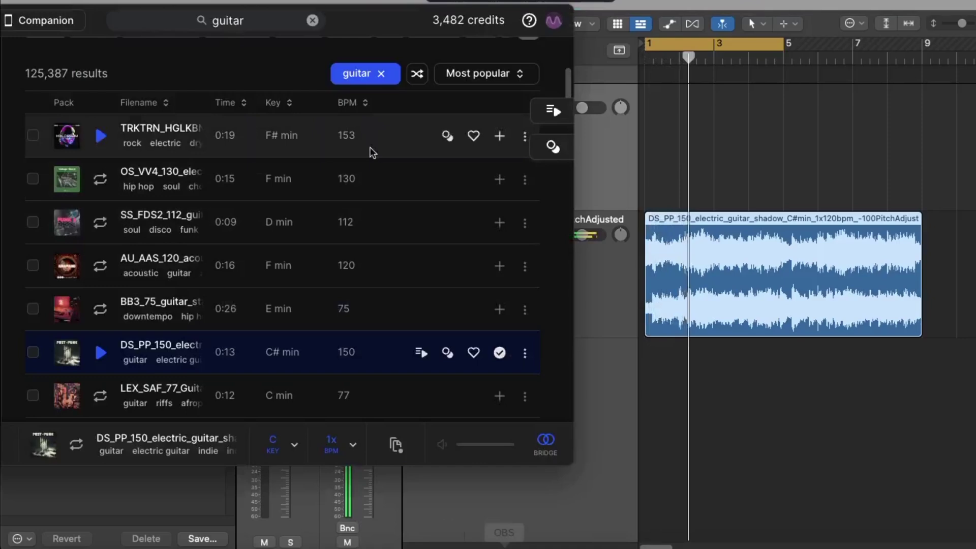
# Step: Search Splice for 'trap drums' and filter the results to Loops only
pyautogui.click(254, 22)
pyautogui.press('BackSpace')
pyautogui.press('BackSpace')
pyautogui.press('BackSpace')
pyautogui.press('BackSpace')
pyautogui.press('BackSpace')
pyautogui.press('BackSpace')
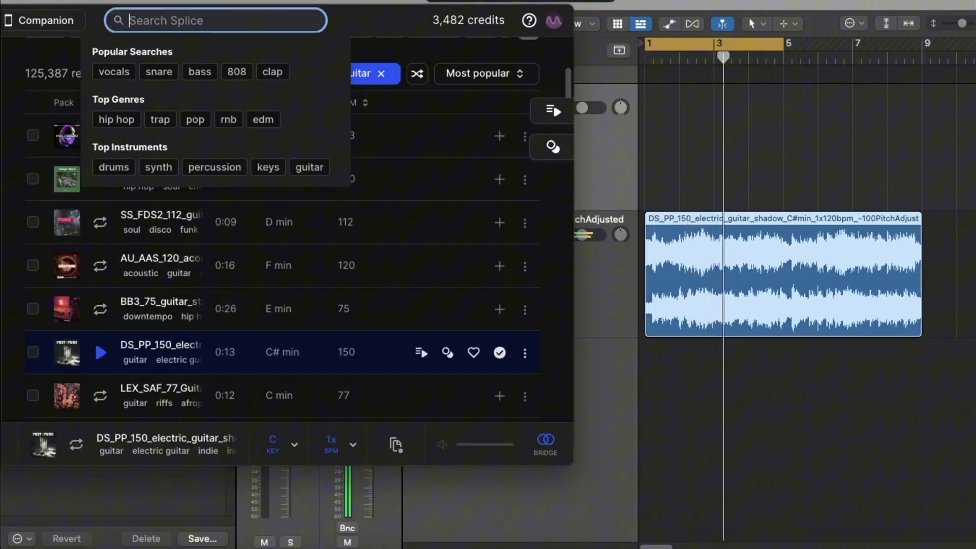
pyautogui.write('trap drums')
pyautogui.press('Return')
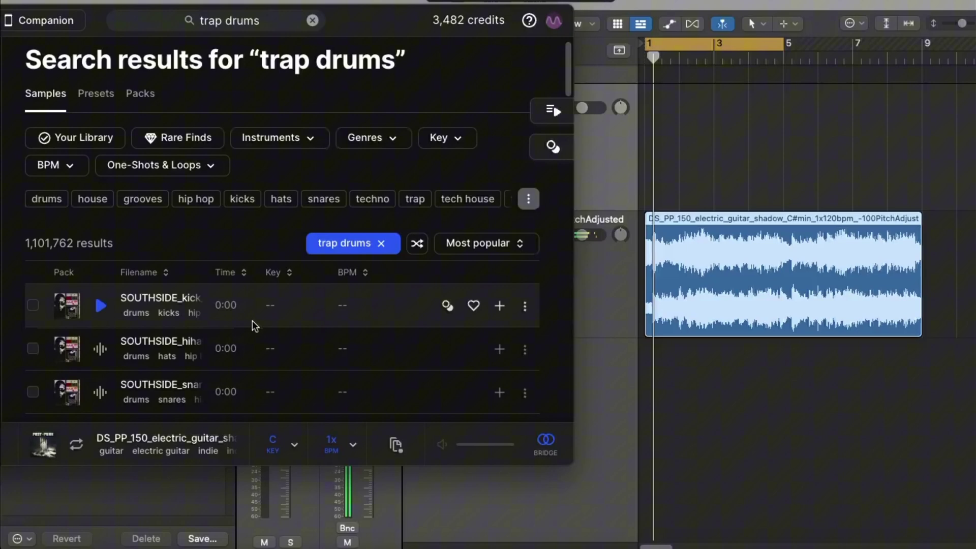
pyautogui.scroll(-3, 249, 321)
pyautogui.scroll(3, 193, 162)
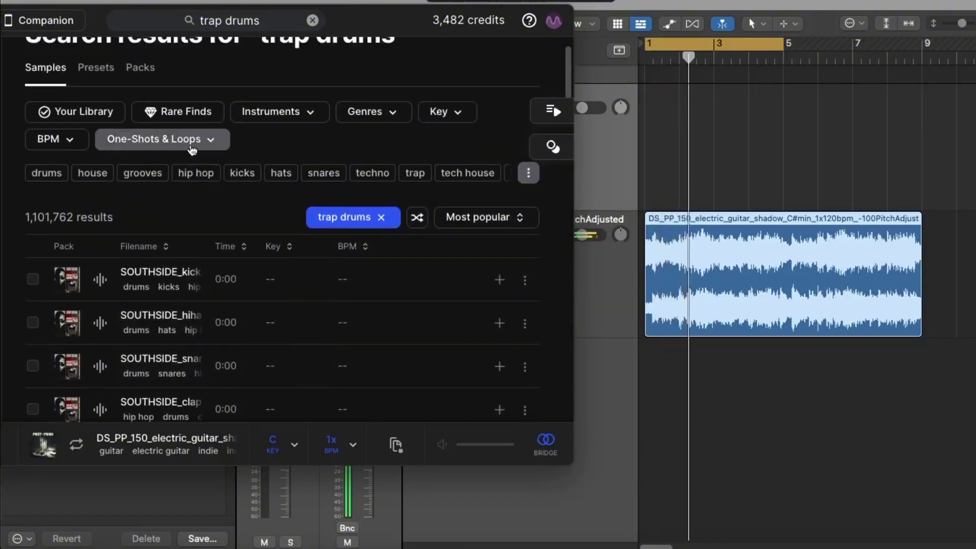
pyautogui.click(185, 140)
pyautogui.click(118, 186)
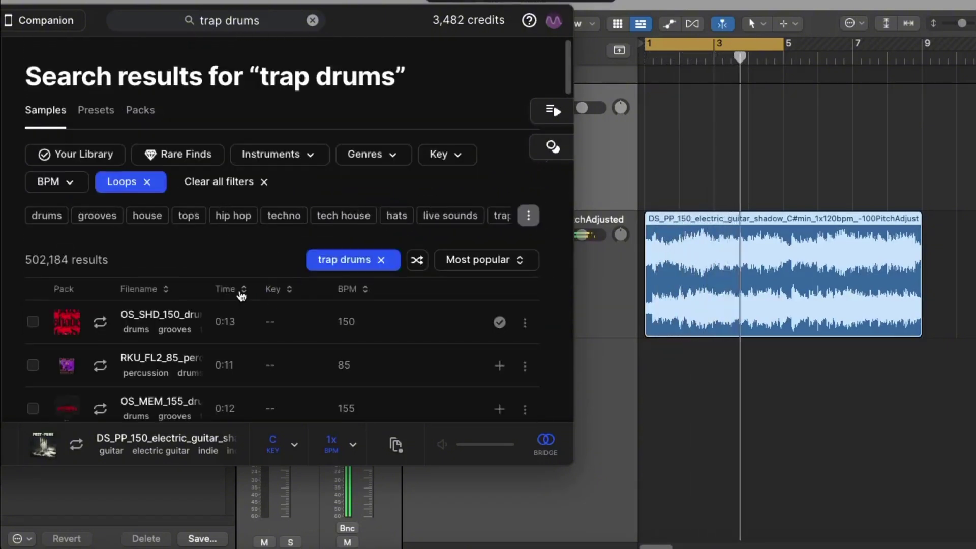
# Step: Preview the OS_SHD_150 drum loop and drag it onto a new track below the guitar
pyautogui.click(101, 324)
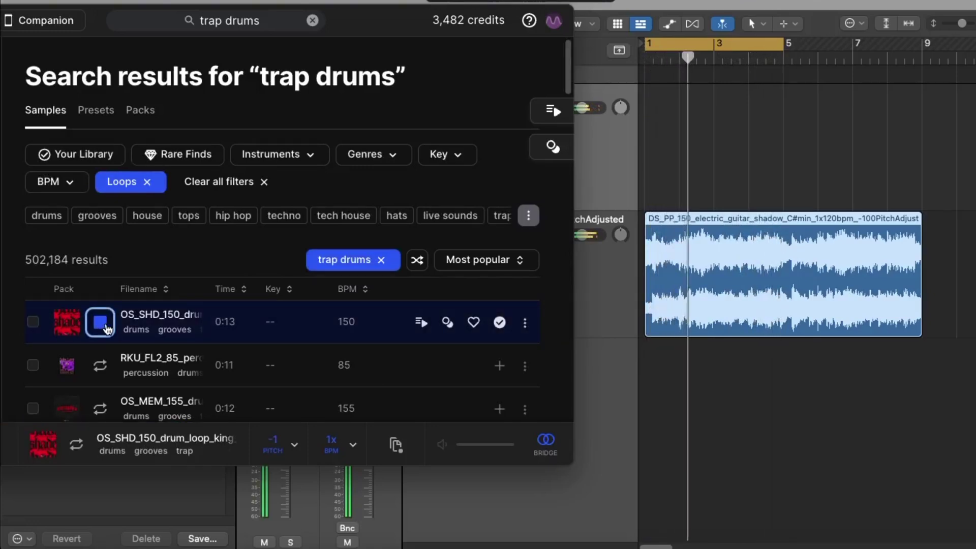
pyautogui.moveTo(396, 445); pyautogui.dragTo(680, 429)
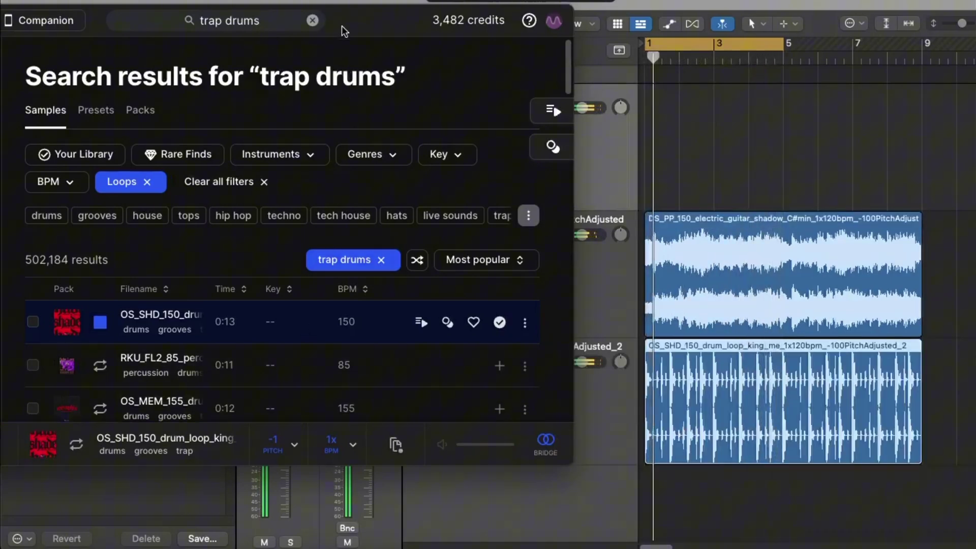
pyautogui.moveTo(345, 29); pyautogui.dragTo(478, 55)
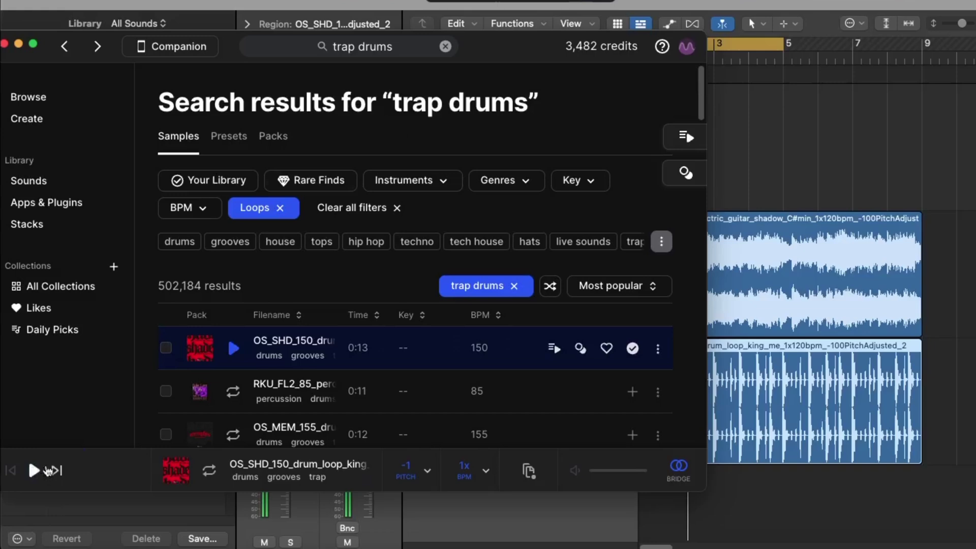
# Step: Search Splice for '808' and limit the results to Loops
pyautogui.doubleClick(398, 51)
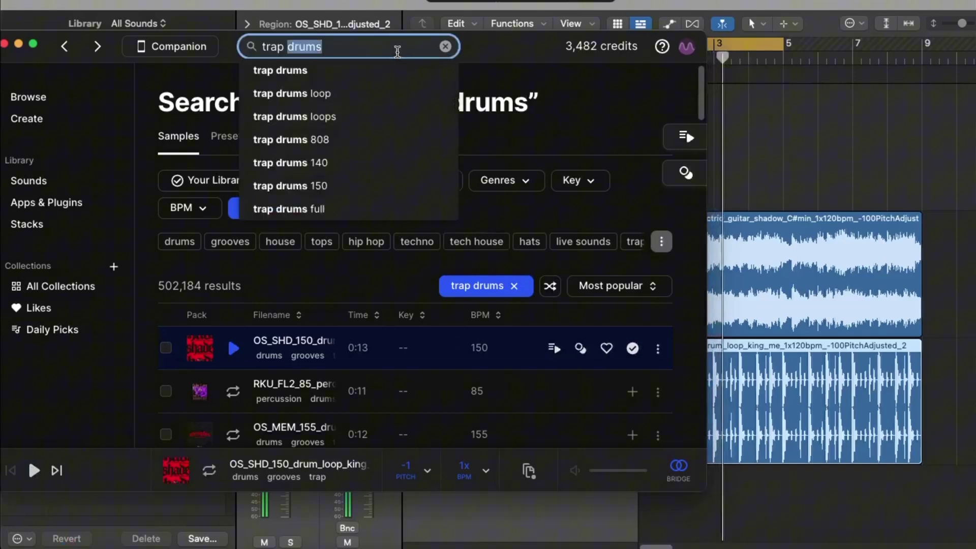
pyautogui.press('BackSpace')
pyautogui.press('BackSpace')
pyautogui.press('BackSpace')
pyautogui.press('BackSpace')
pyautogui.press('BackSpace')
pyautogui.press('BackSpace')
pyautogui.write('808')
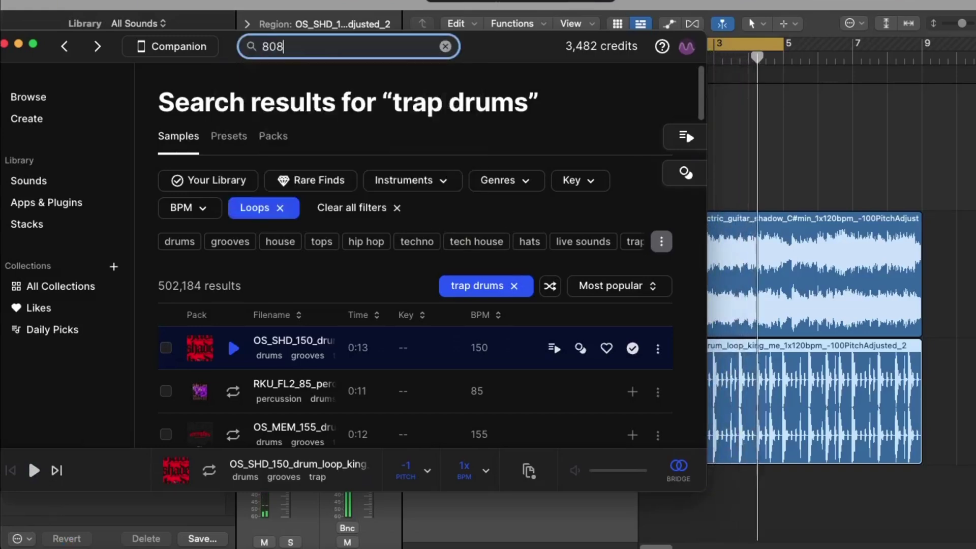
pyautogui.press('Return')
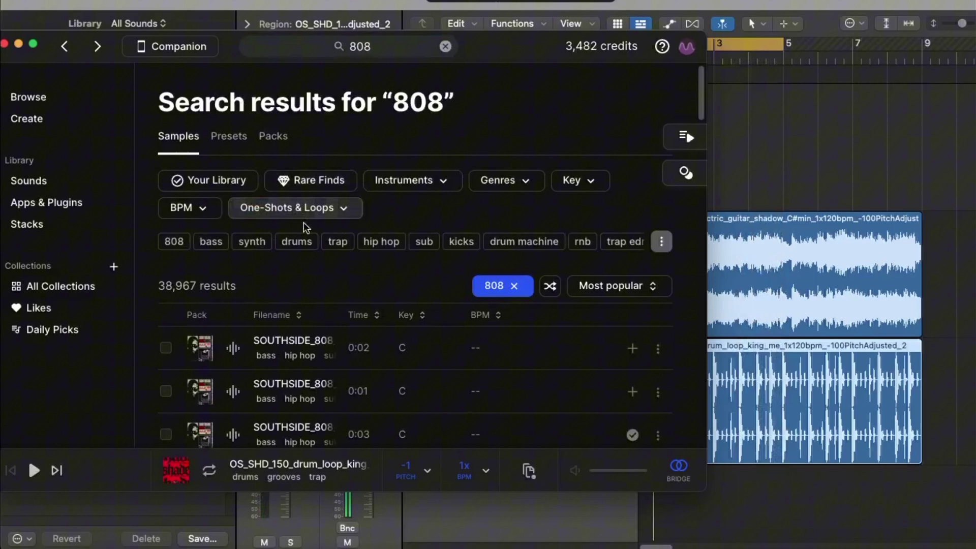
pyautogui.click(309, 215)
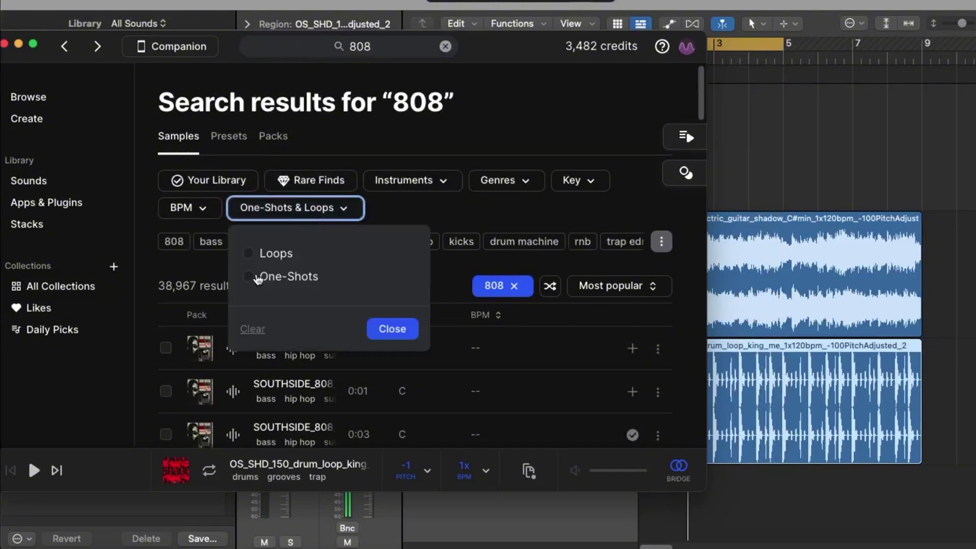
pyautogui.click(249, 253)
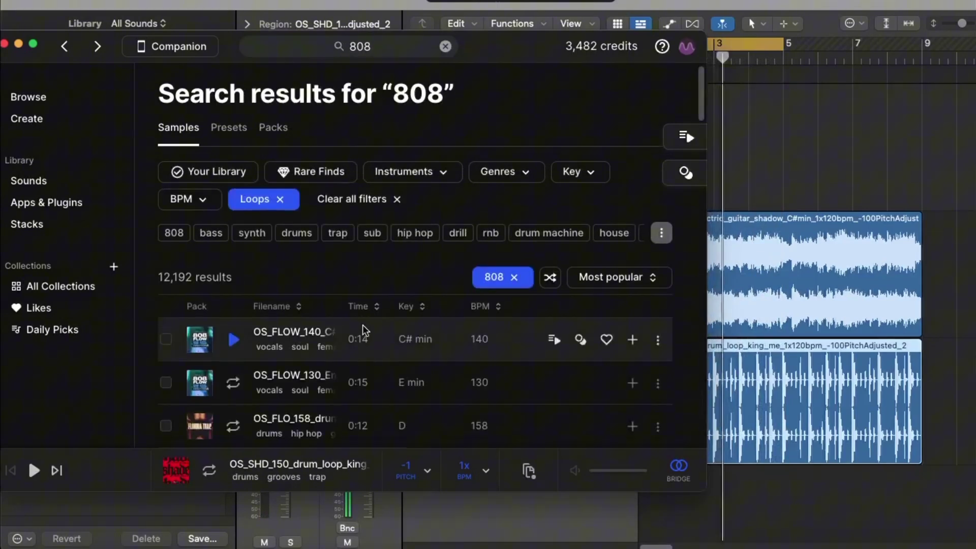
# Step: Preview the vocal loops and download the OS_FLOW_130 E minor vocal loop
pyautogui.scroll(-1, 362, 325)
pyautogui.click(233, 327)
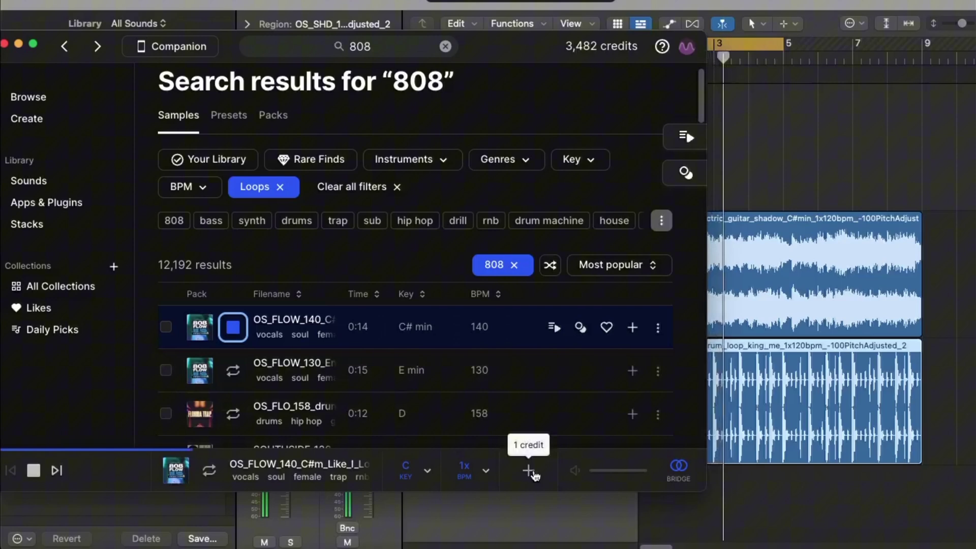
pyautogui.scroll(-1, 336, 347)
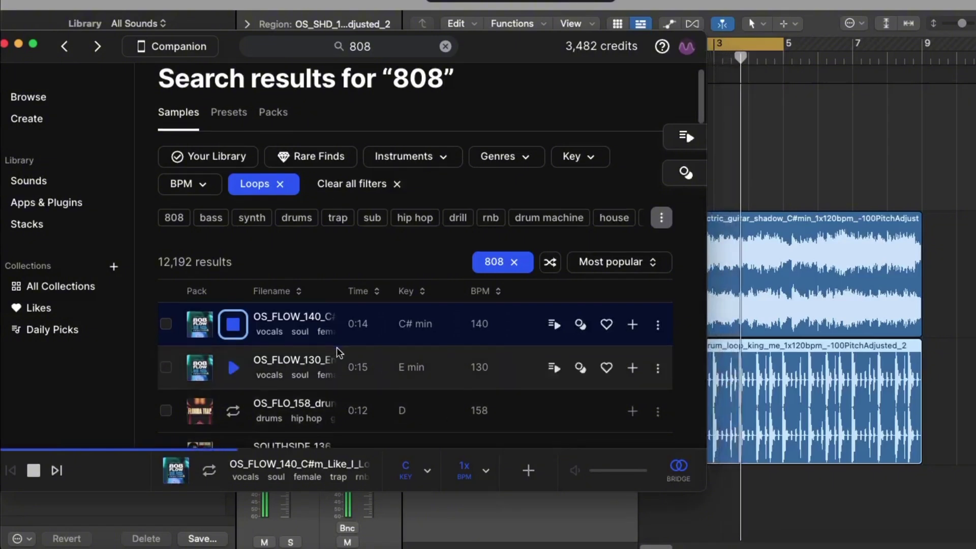
pyautogui.click(233, 371)
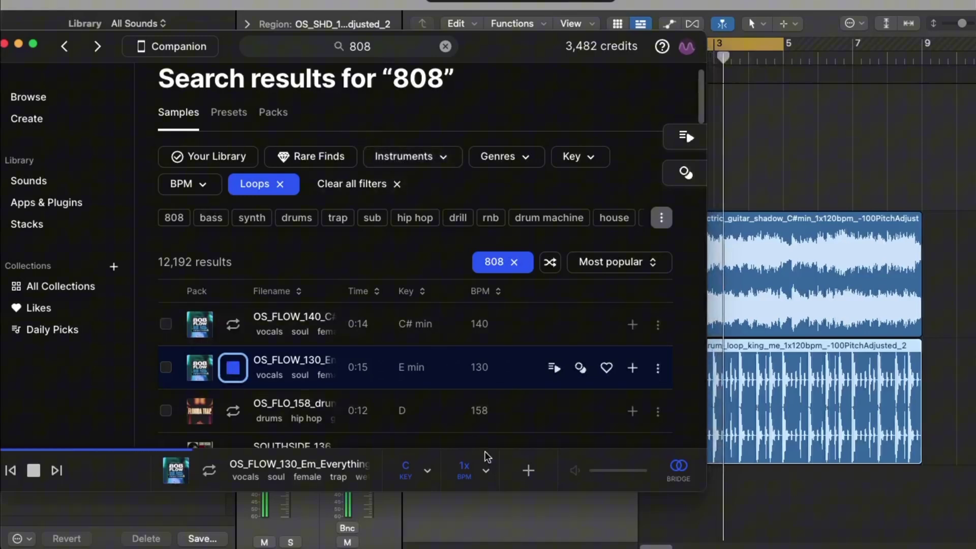
pyautogui.click(528, 470)
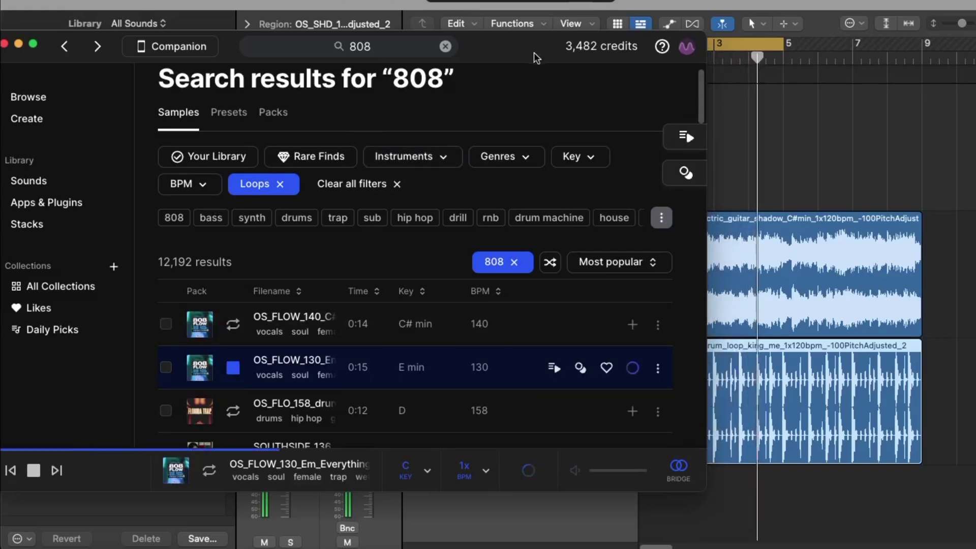
# Step: Drag the OS_FLOW_130 vocal loop onto a new track below the drums
pyautogui.moveTo(533, 53); pyautogui.dragTo(340, 40)
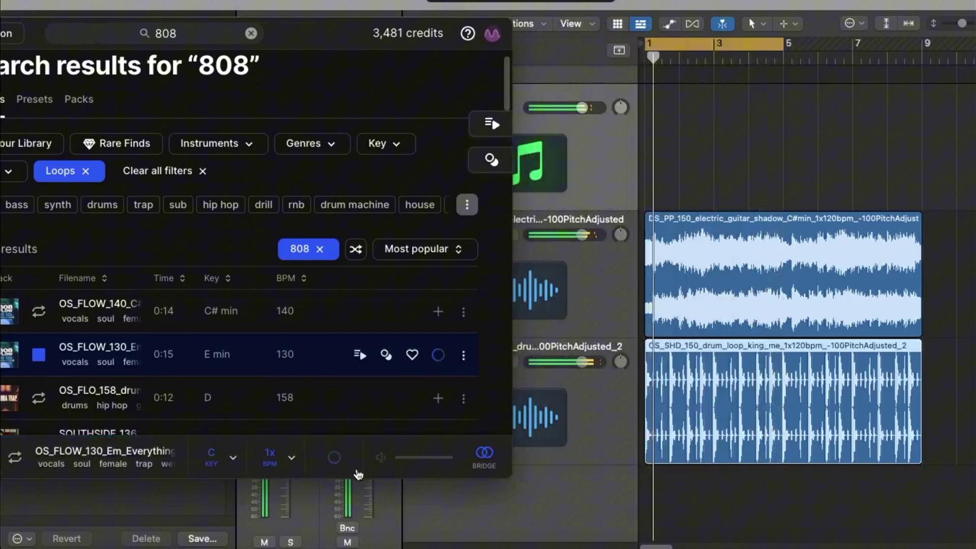
pyautogui.moveTo(334, 458); pyautogui.dragTo(645, 486)
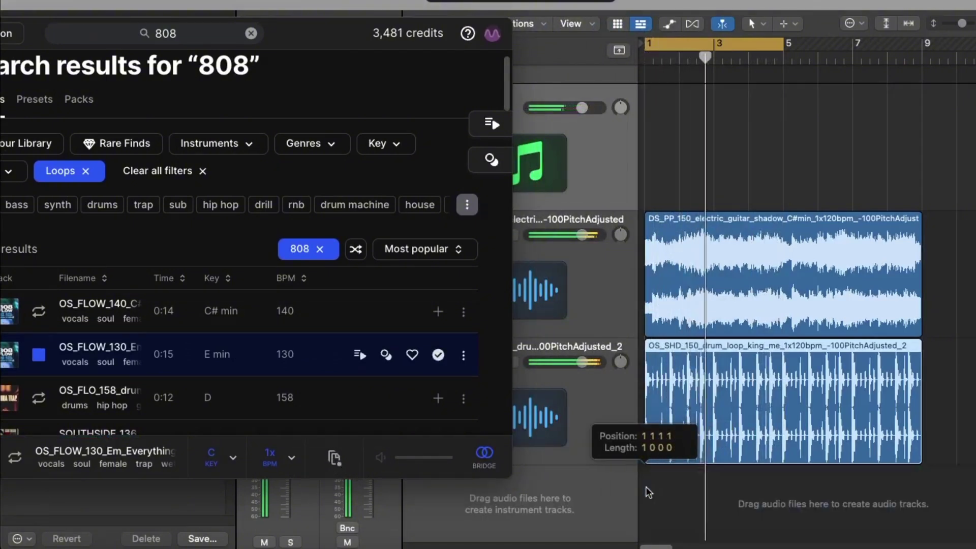
pyautogui.doubleClick(338, 38)
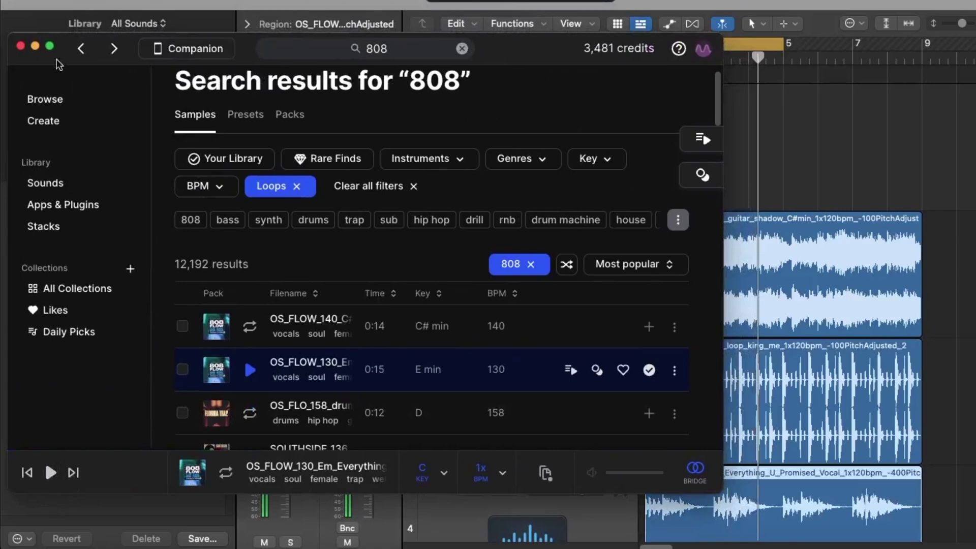
# Step: Minimize the Splice window and scroll through the guitar, drum and vocal loop tracks
pyautogui.click(35, 46)
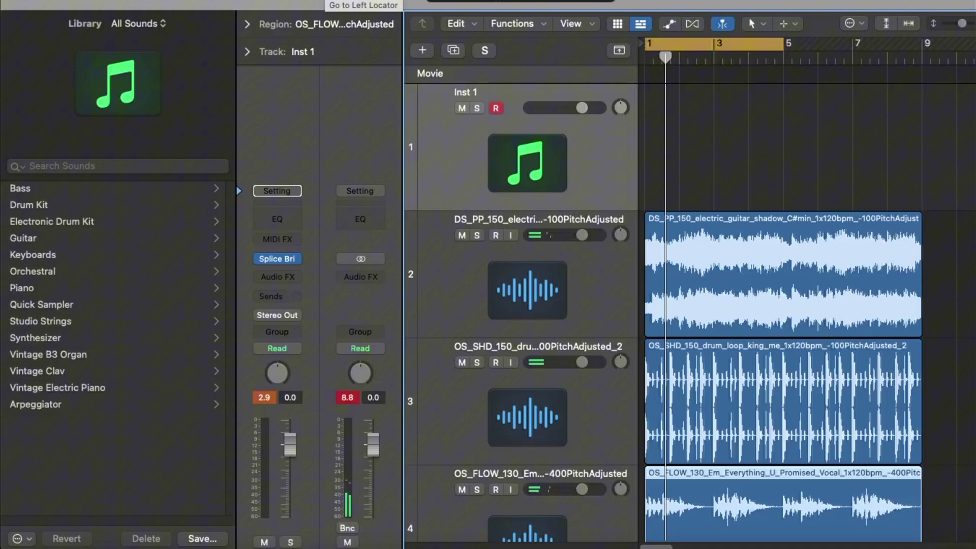
pyautogui.scroll(-1, 623, 252)
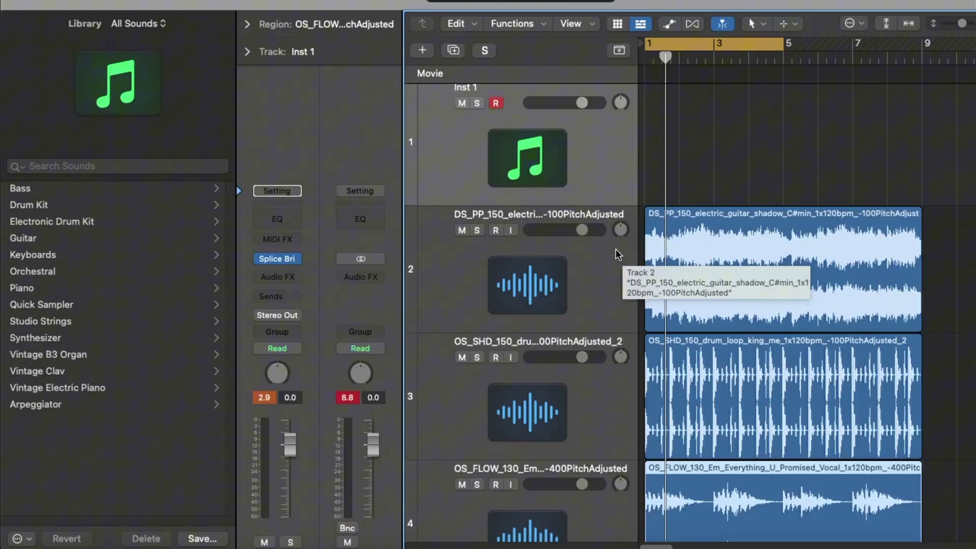
pyautogui.scroll(-1, 616, 250)
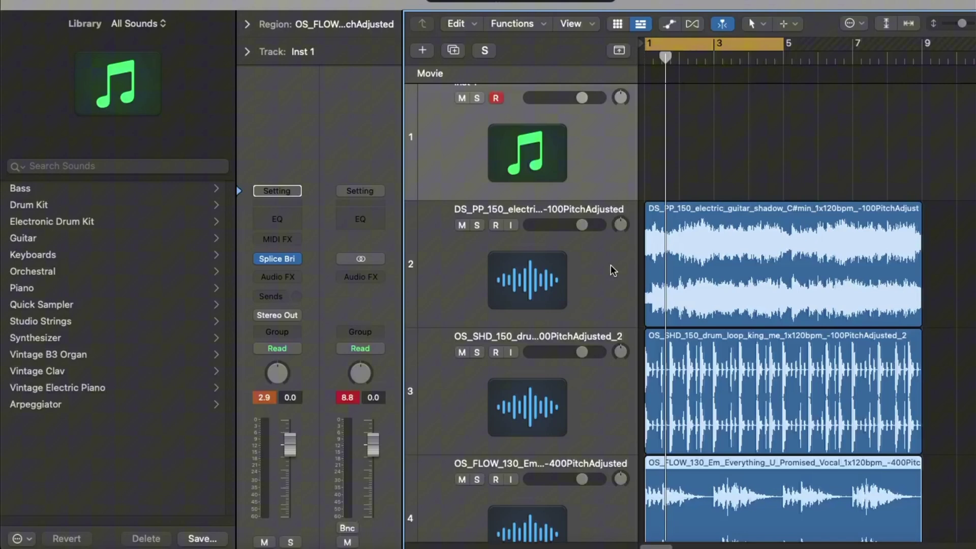
pyautogui.scroll(-1, 615, 262)
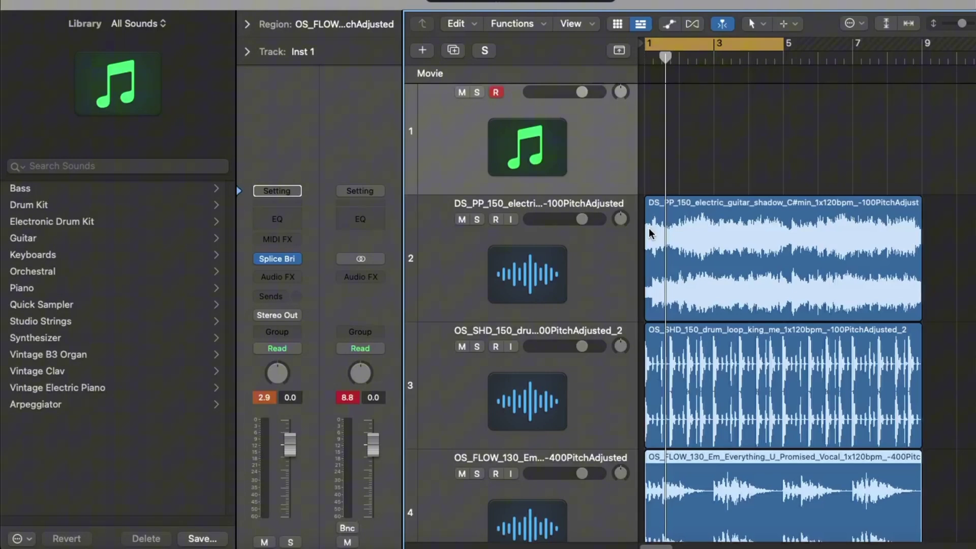
pyautogui.scroll(-5, 660, 234)
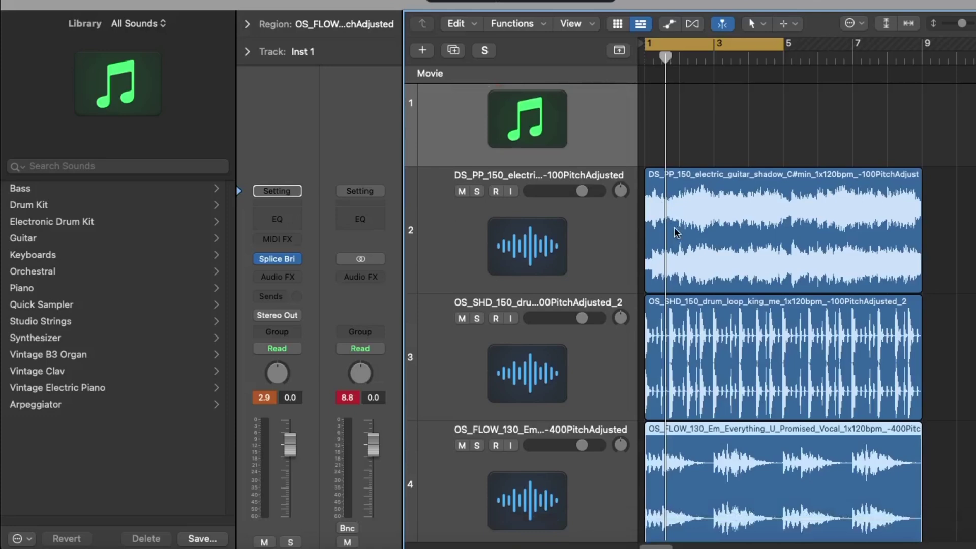
pyautogui.click(627, 184)
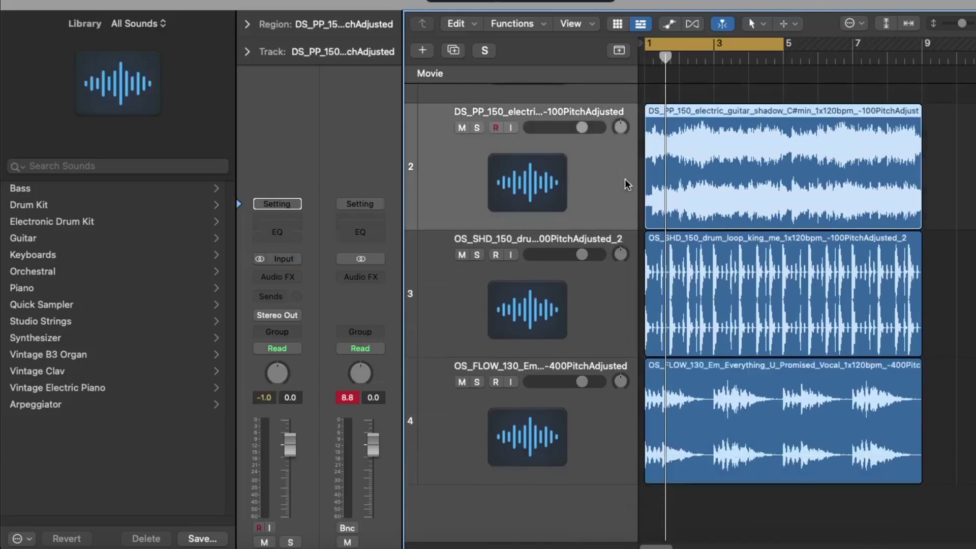
pyautogui.click(600, 314)
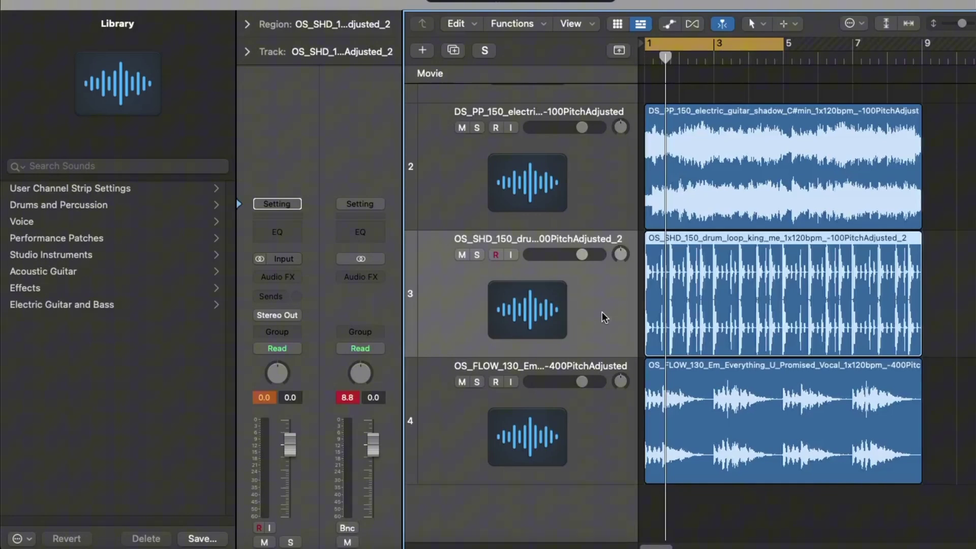
pyautogui.scroll(5, 578, 196)
pyautogui.click(599, 159)
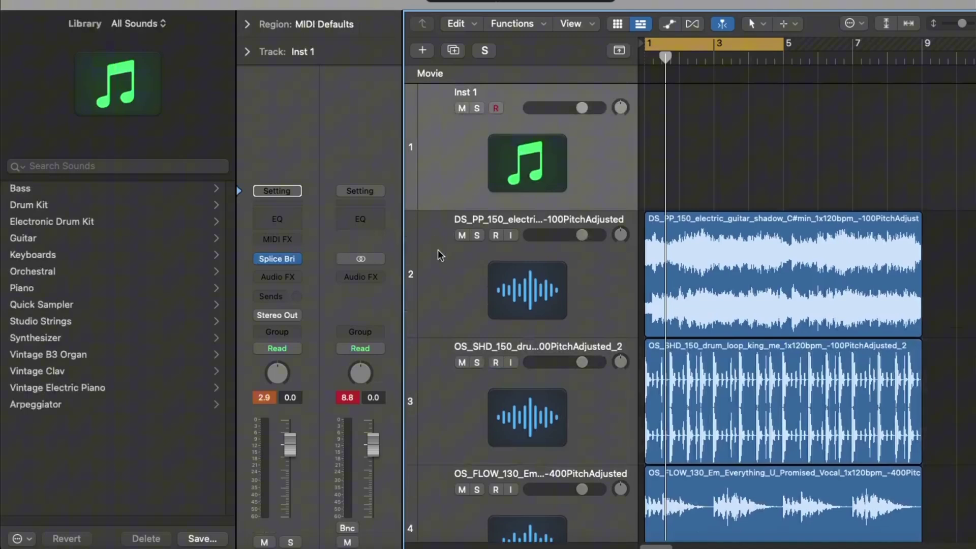
pyautogui.click(554, 249)
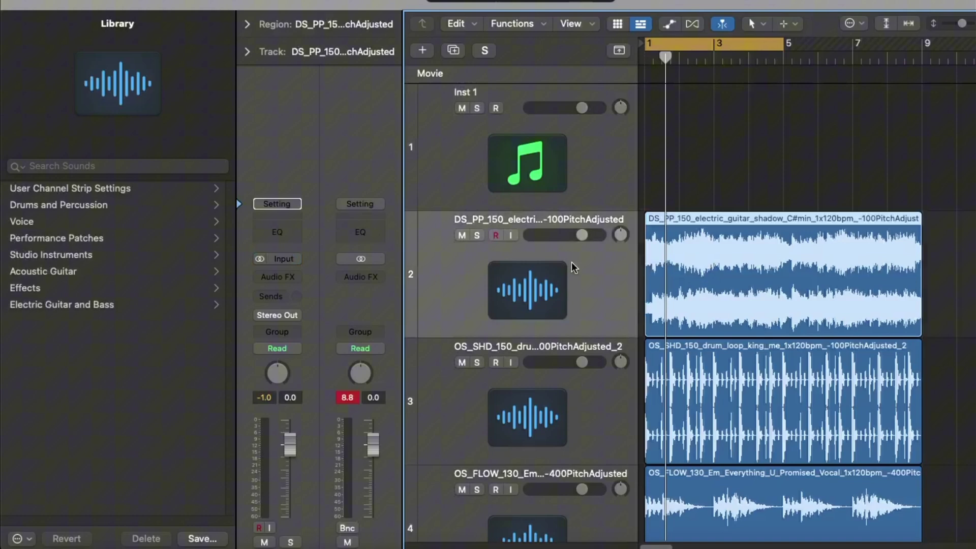
pyautogui.click(600, 383)
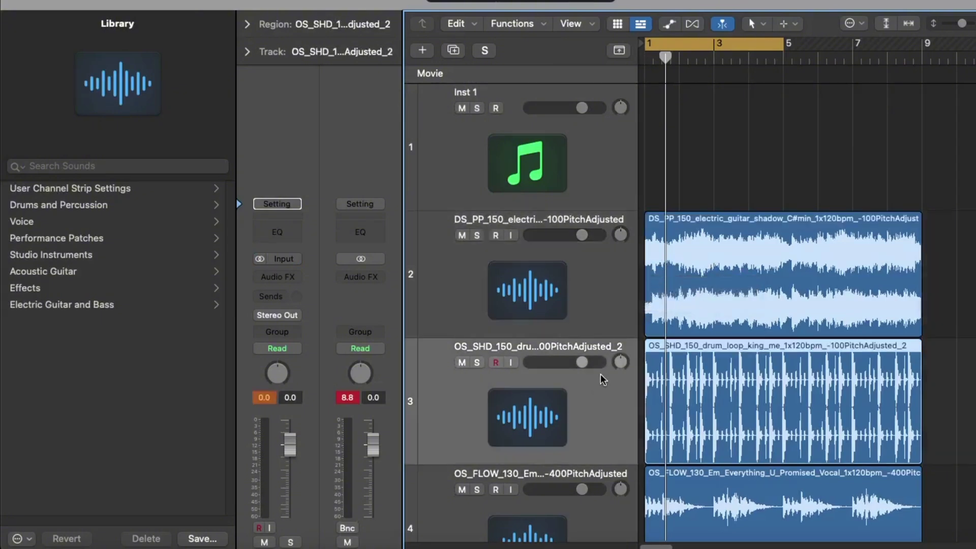
pyautogui.scroll(-5, 577, 364)
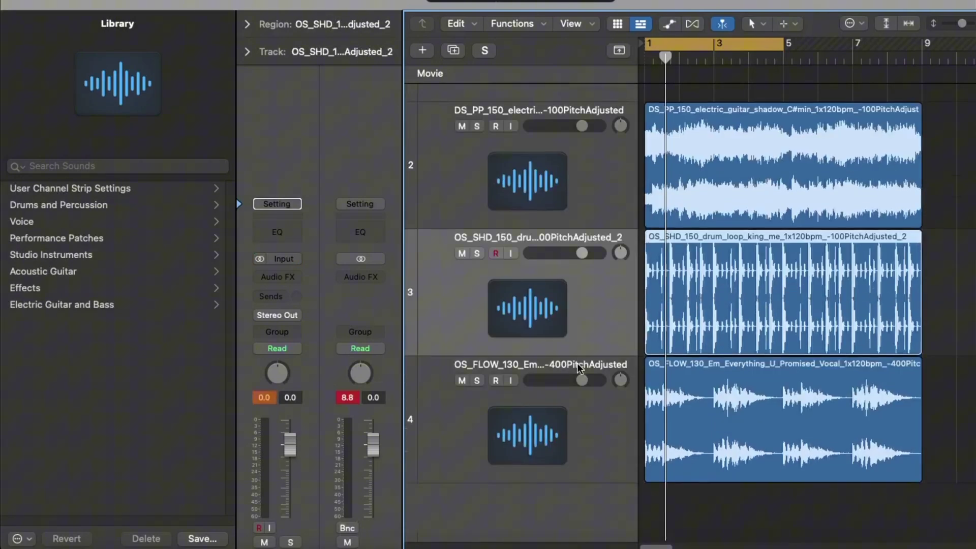
pyautogui.click(595, 434)
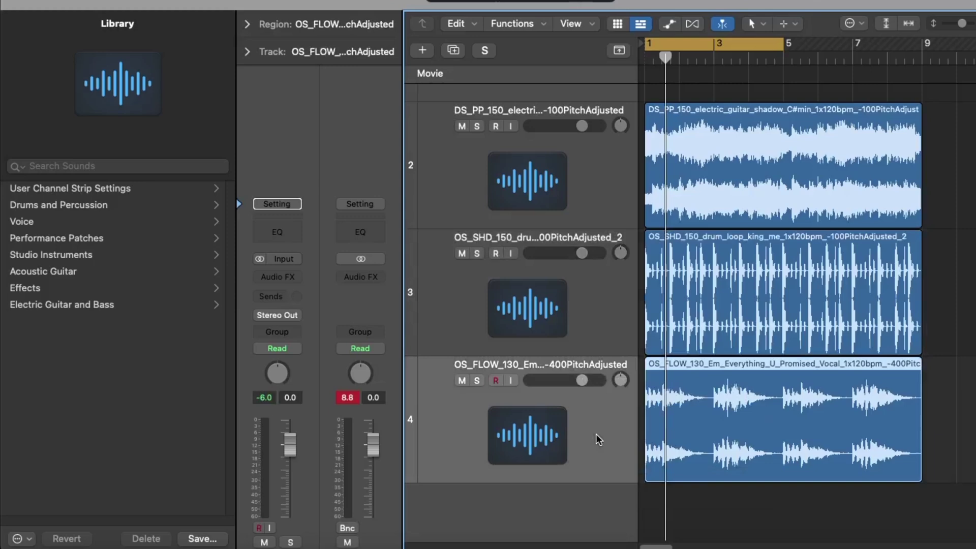
pyautogui.click(607, 295)
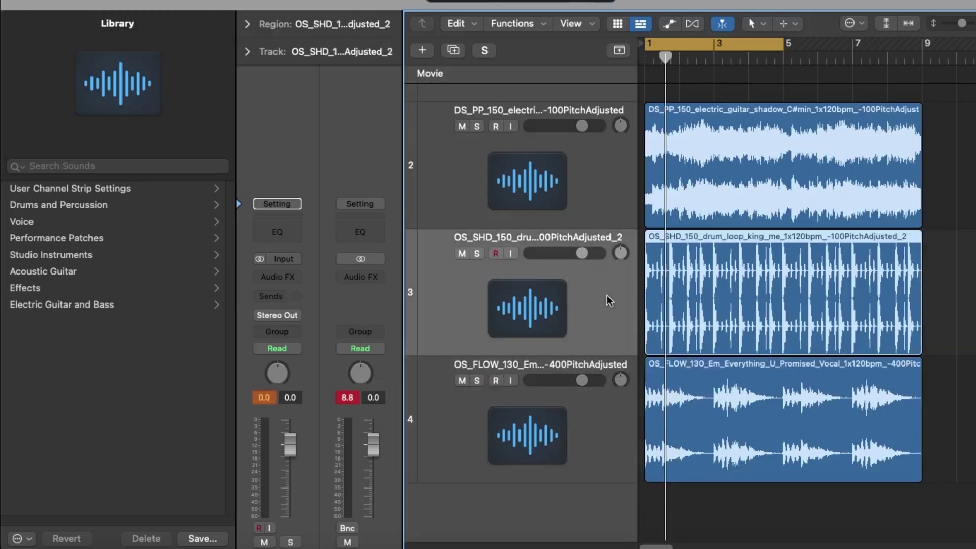
pyautogui.click(580, 183)
pyautogui.scroll(4, 571, 188)
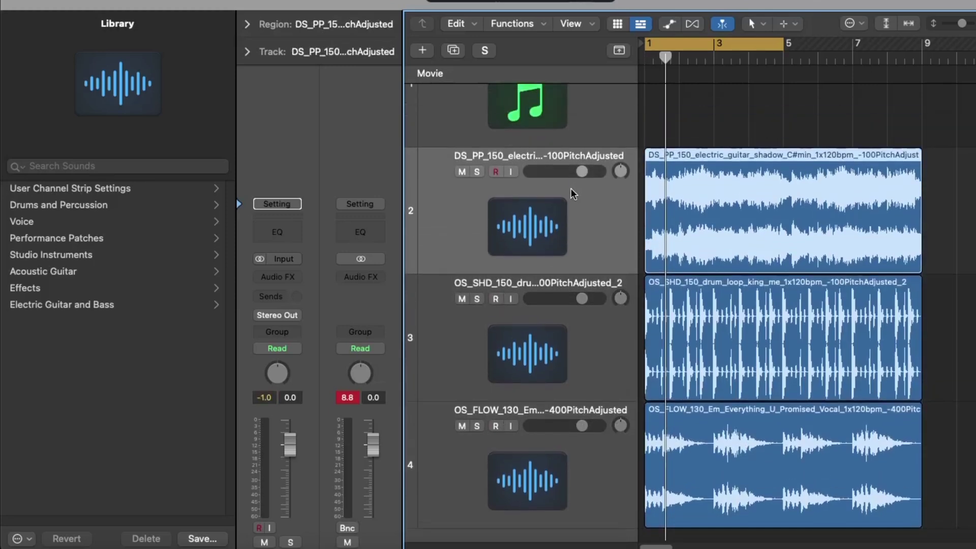
pyautogui.scroll(1, 563, 185)
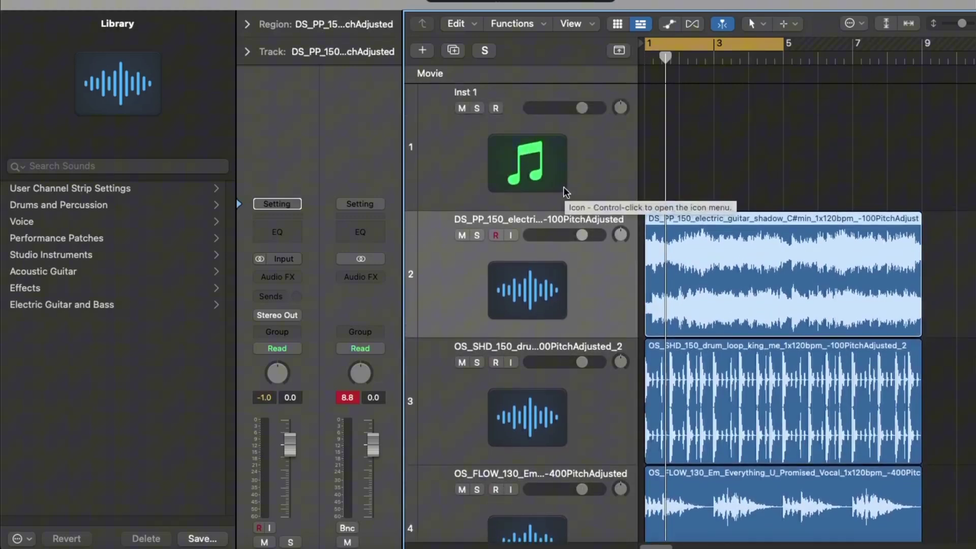